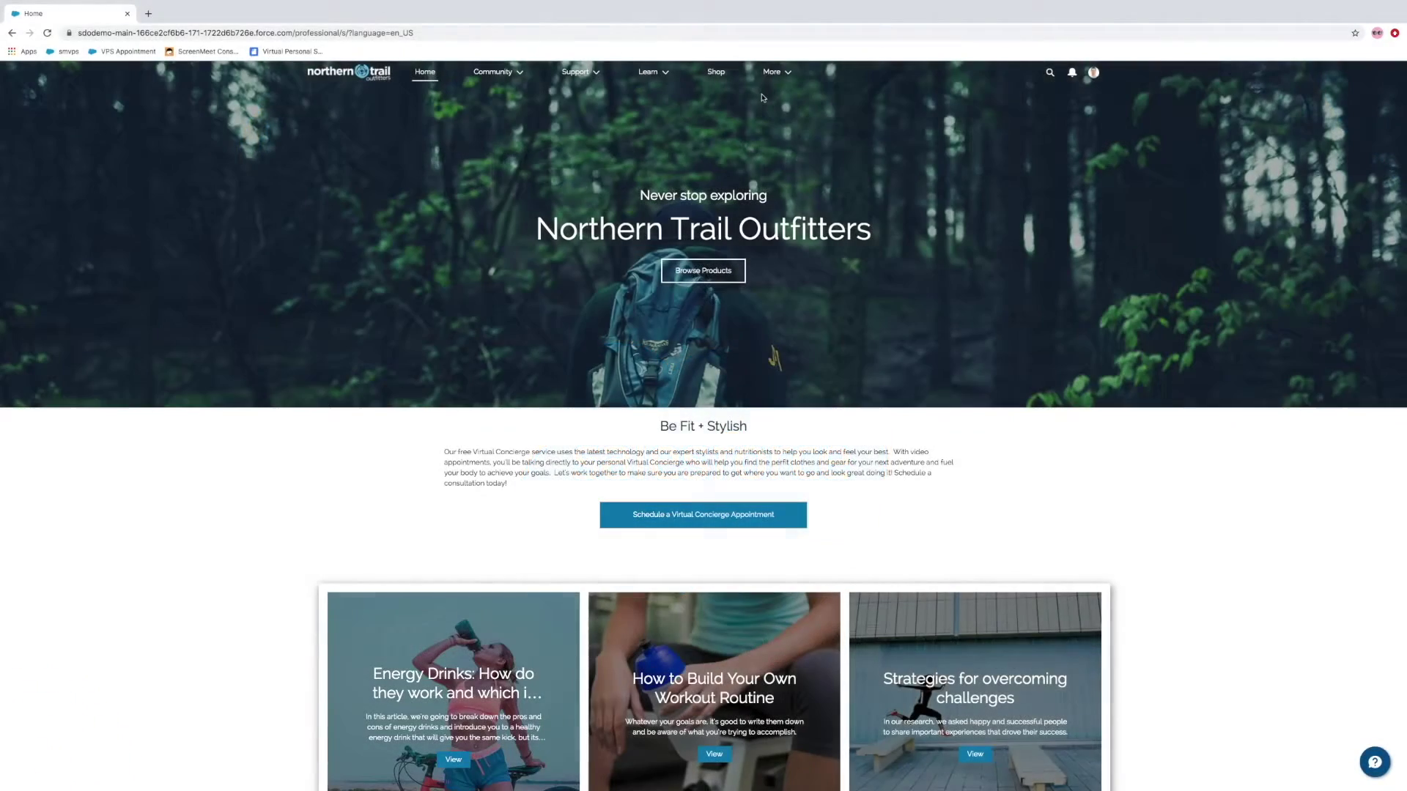
# Begin scheduling a virtual concierge appointment and submit the customer's email.
pyautogui.click(707, 520)
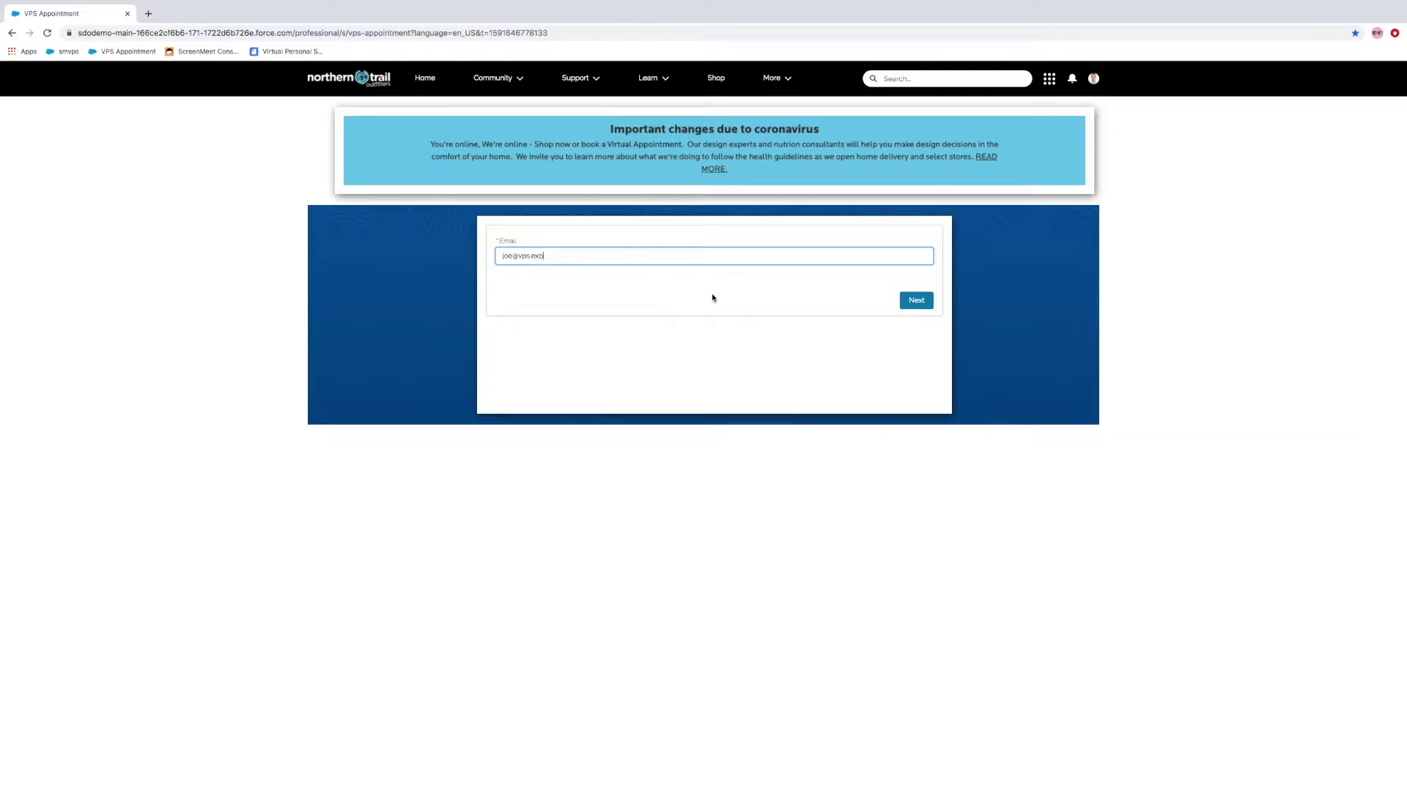
pyautogui.click(916, 302)
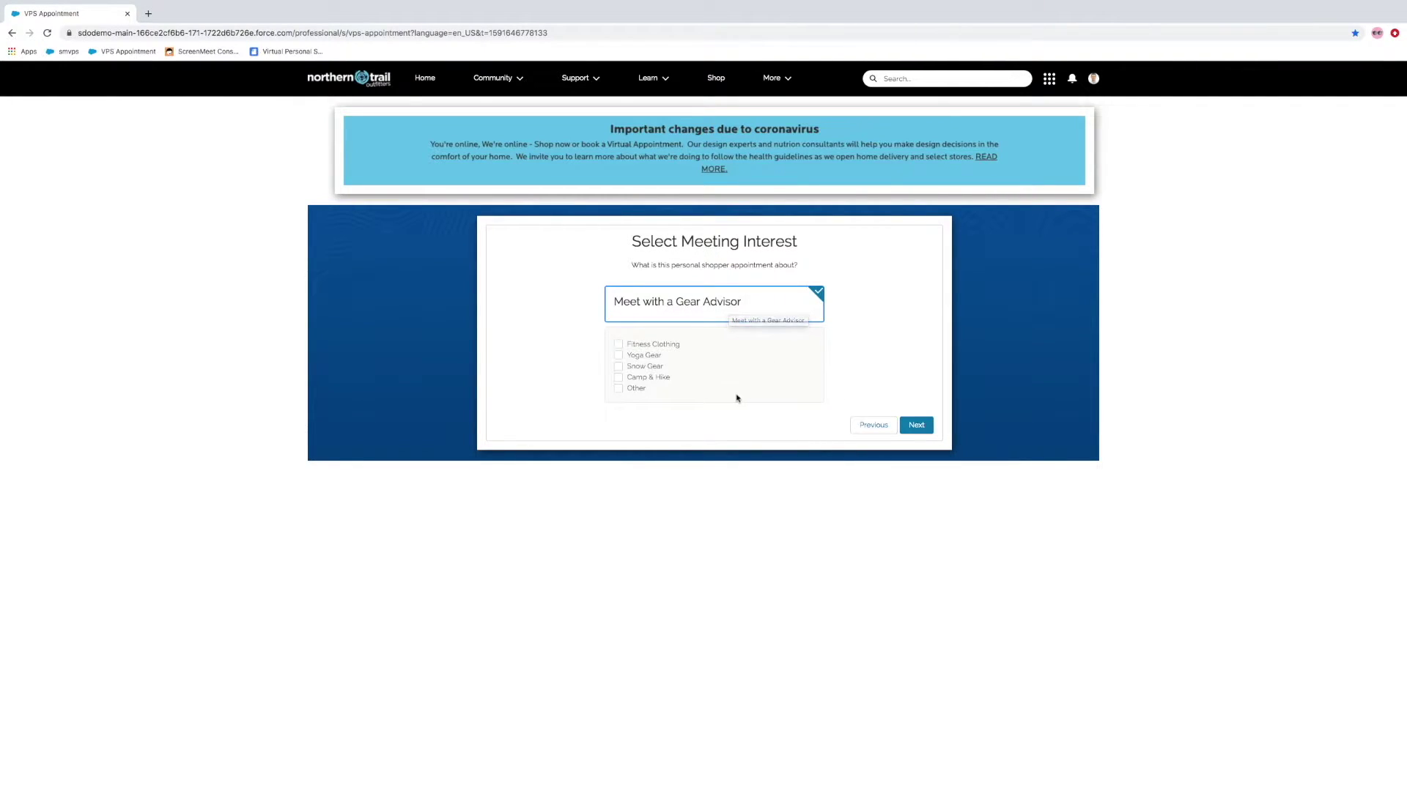
# Choose Camp & Hike interest, a Virtual appointment, and the Thursday 18, 12:45–1:45pm slot.
pyautogui.click(663, 379)
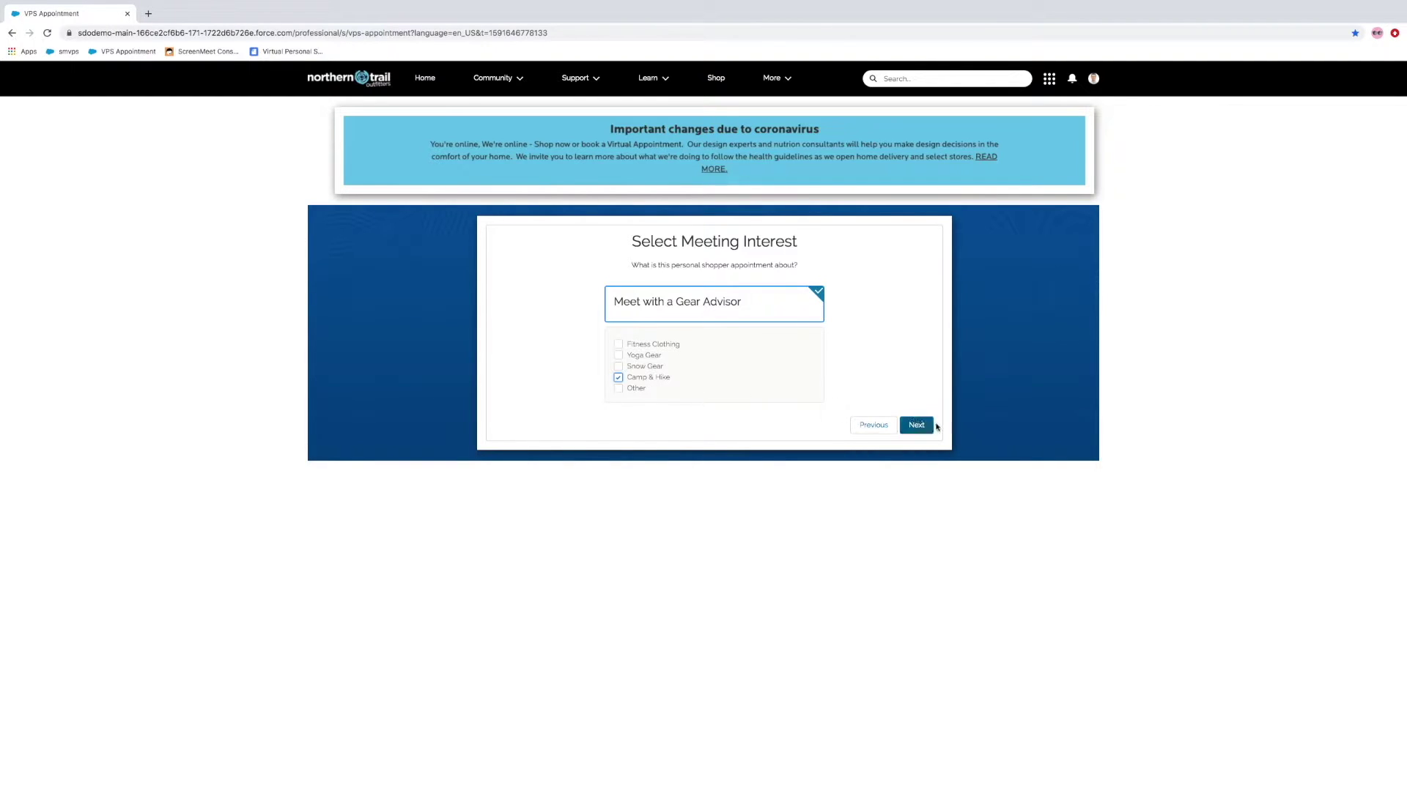
pyautogui.click(917, 426)
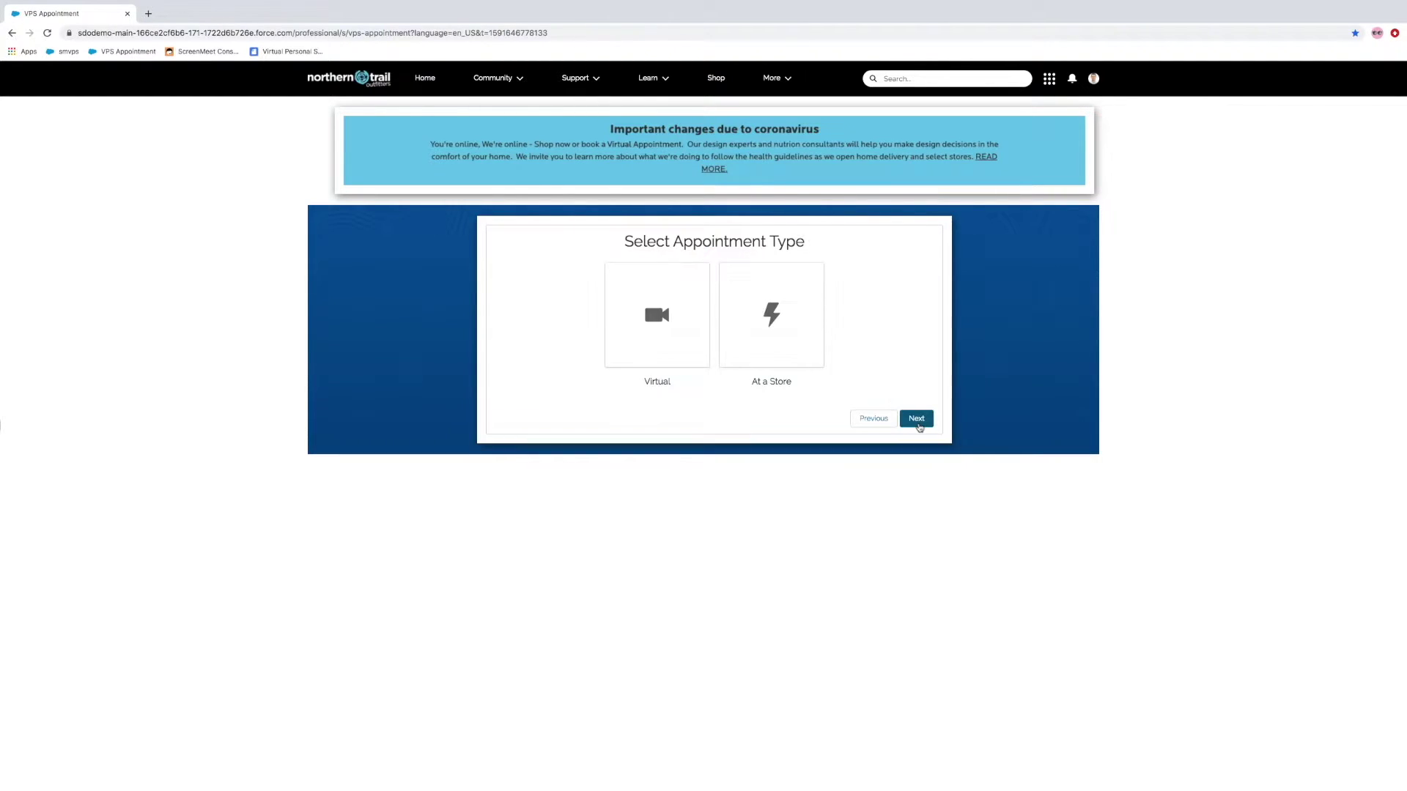
pyautogui.click(658, 328)
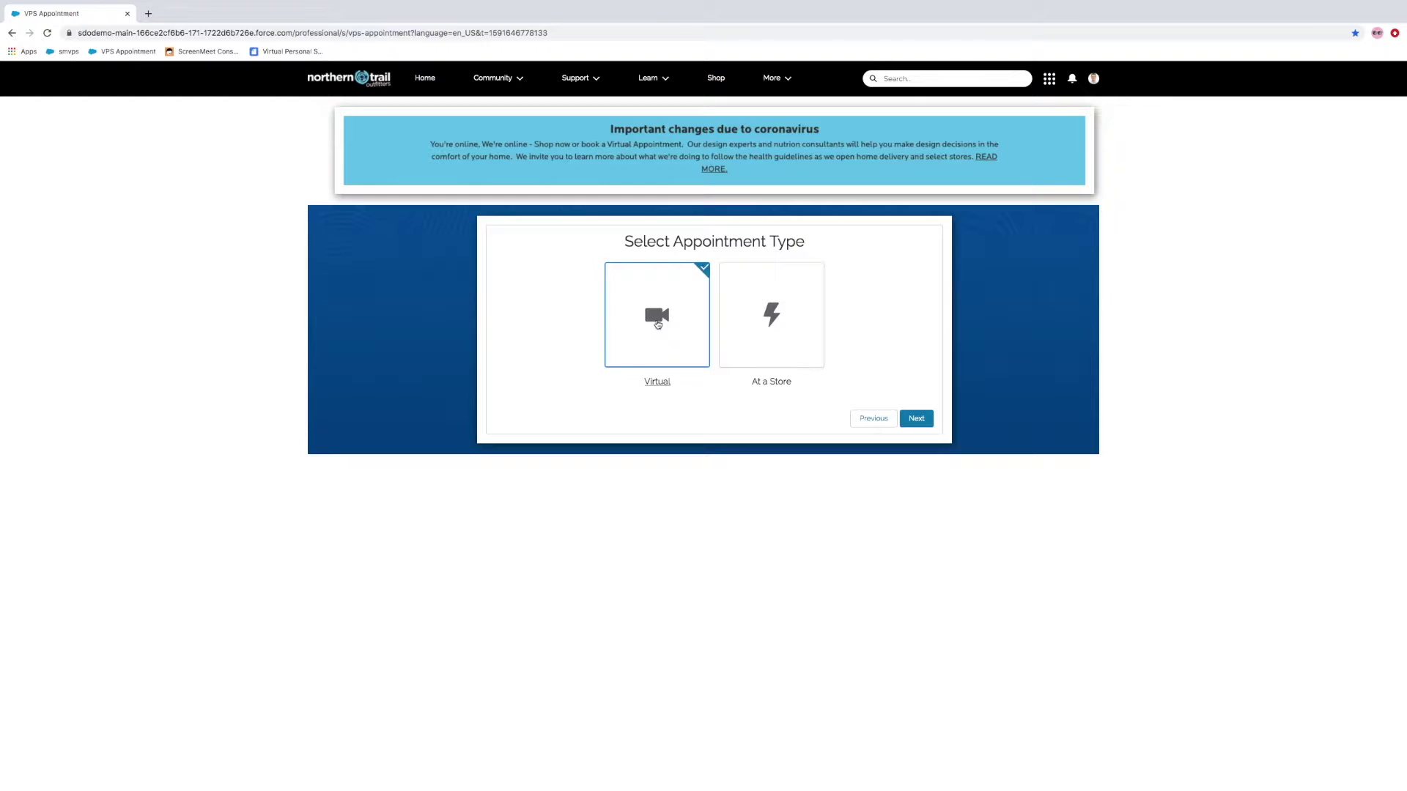
pyautogui.click(917, 419)
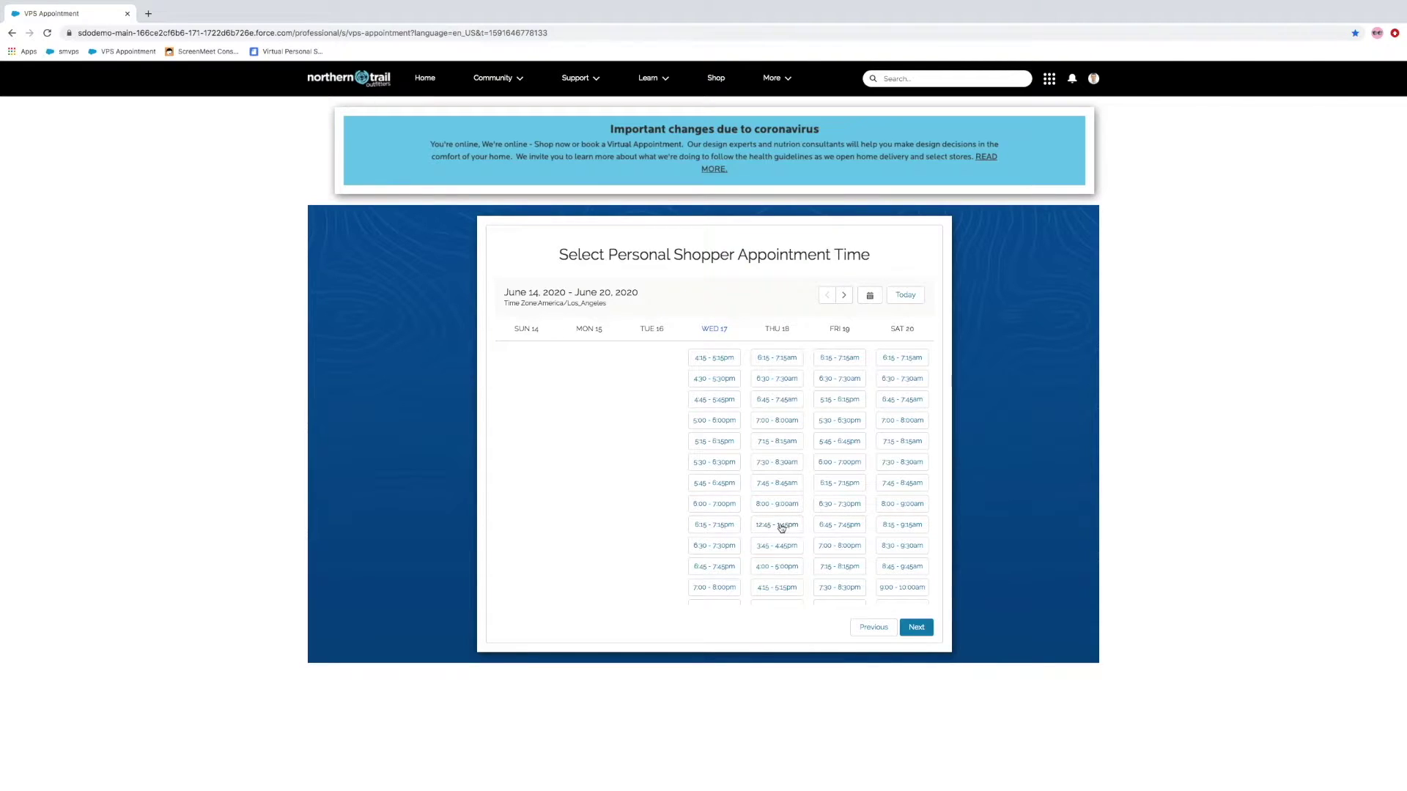
pyautogui.click(781, 528)
pyautogui.click(921, 630)
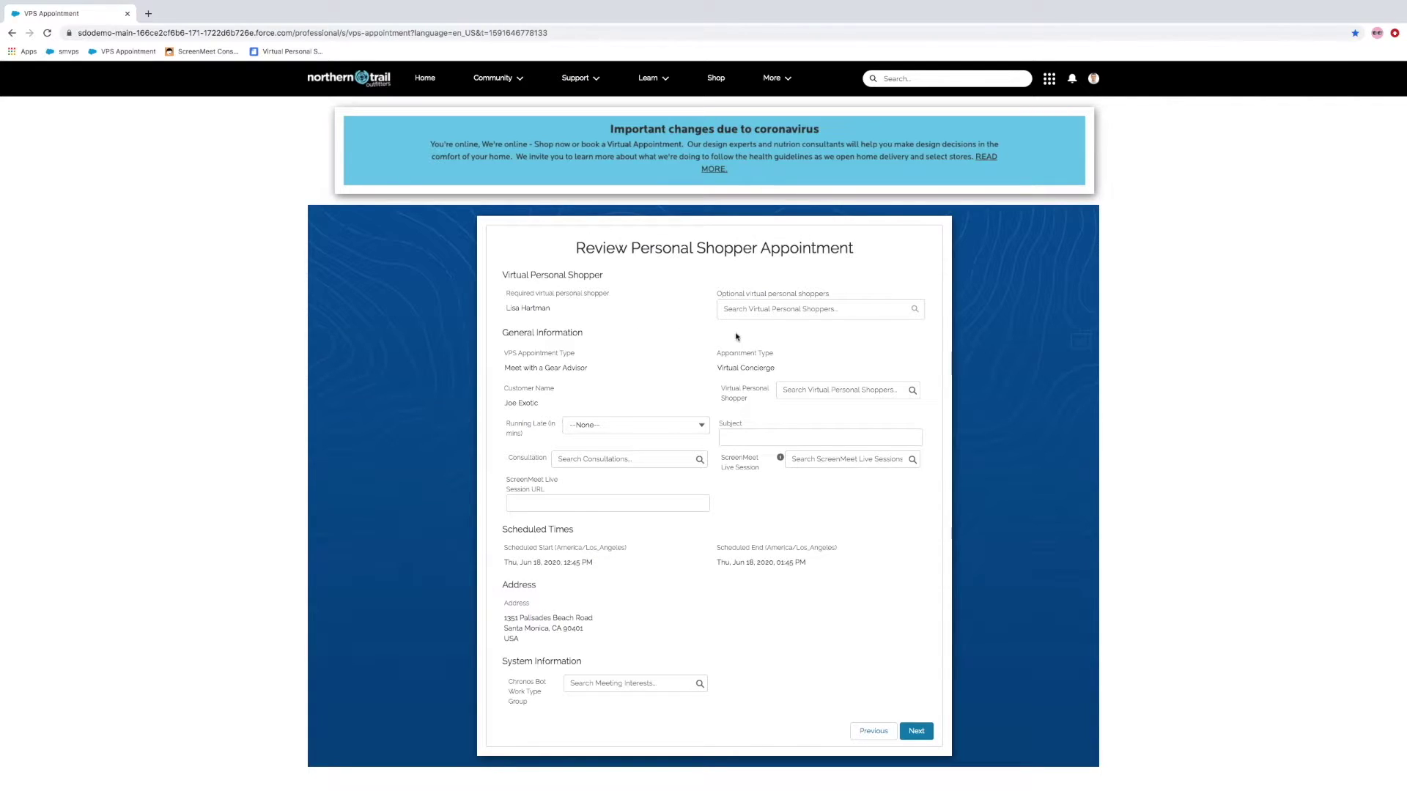
# Confirm the reviewed personal shopper appointment so it is booked as SA-2388.
pyautogui.click(916, 730)
pyautogui.click(916, 731)
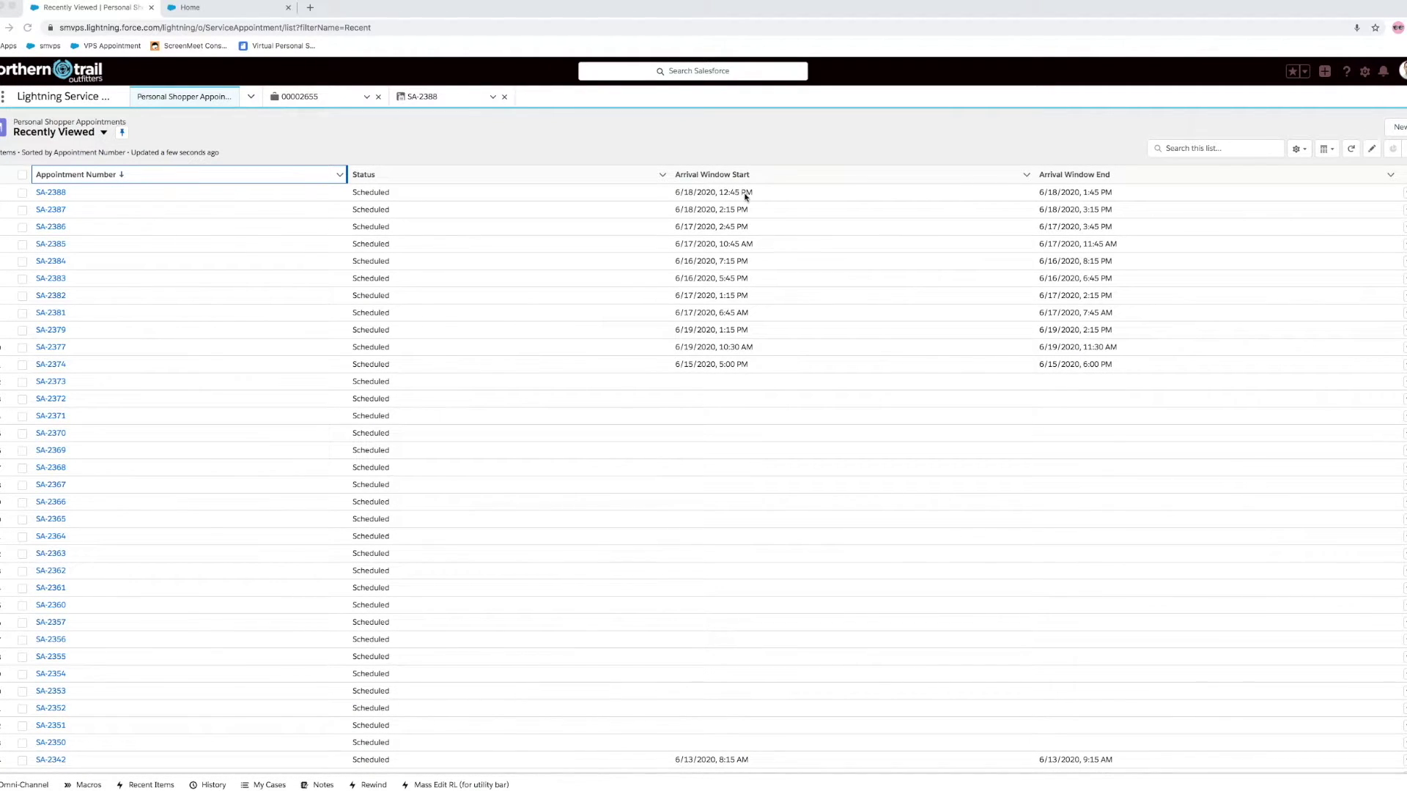
pyautogui.click(52, 193)
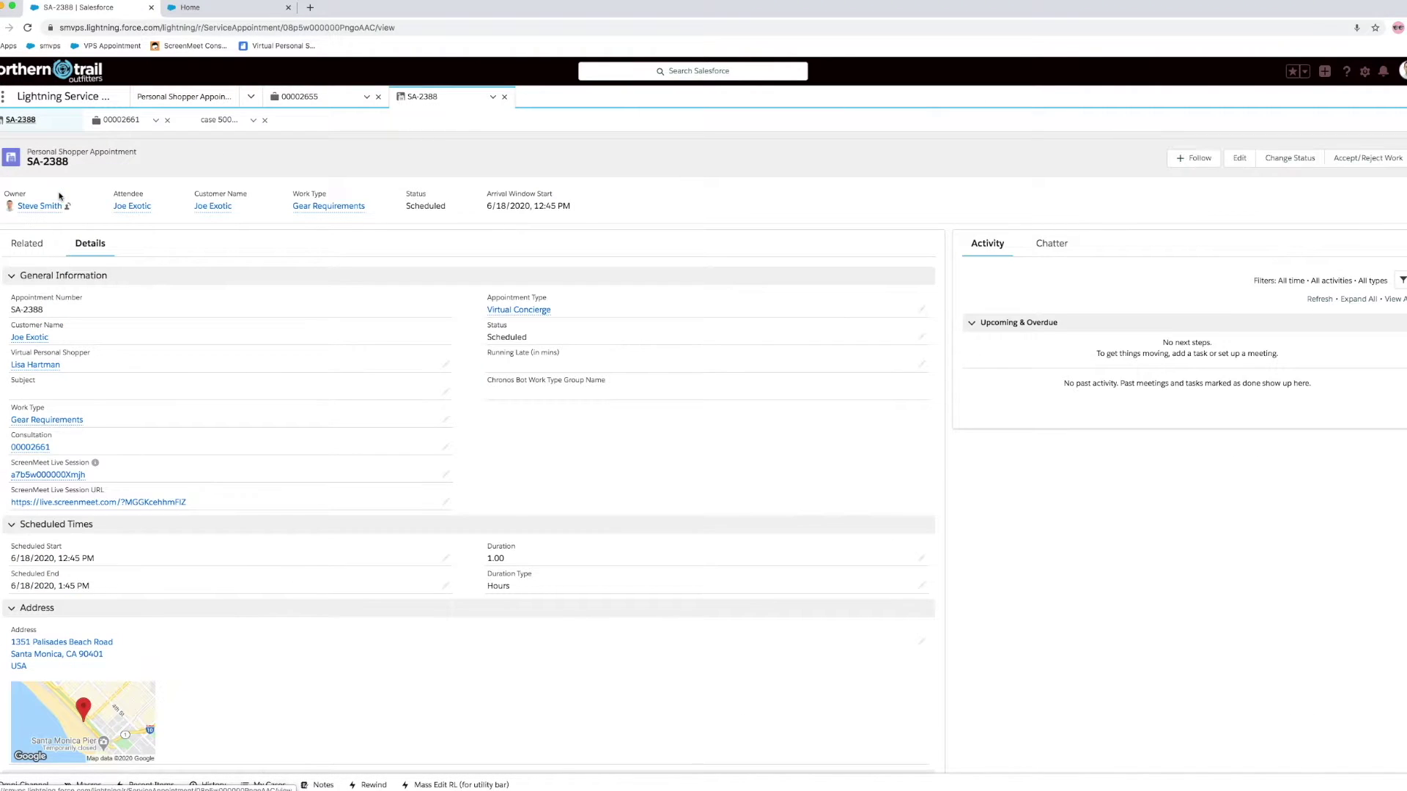
pyautogui.moveTo(131, 207)
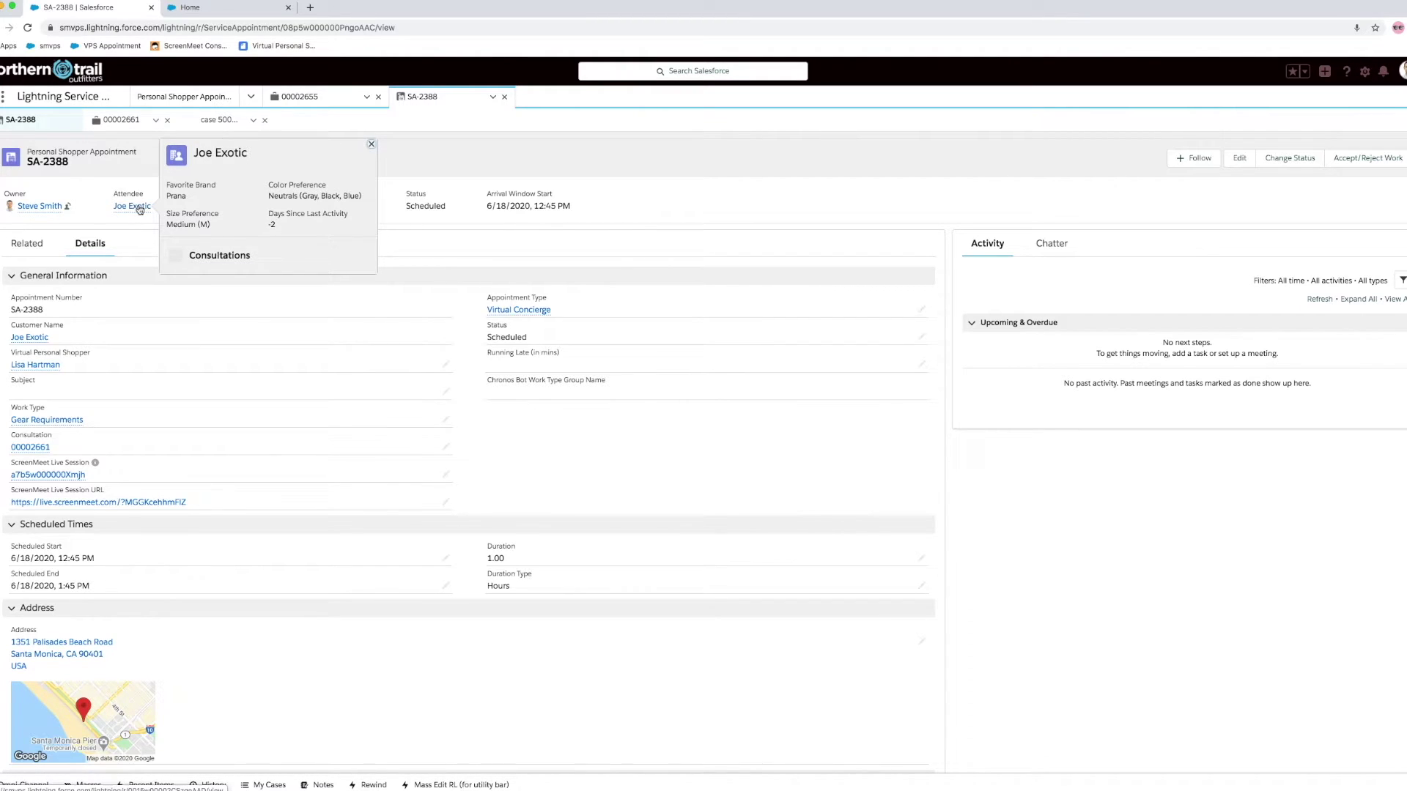
pyautogui.scroll(-2, 247, 348)
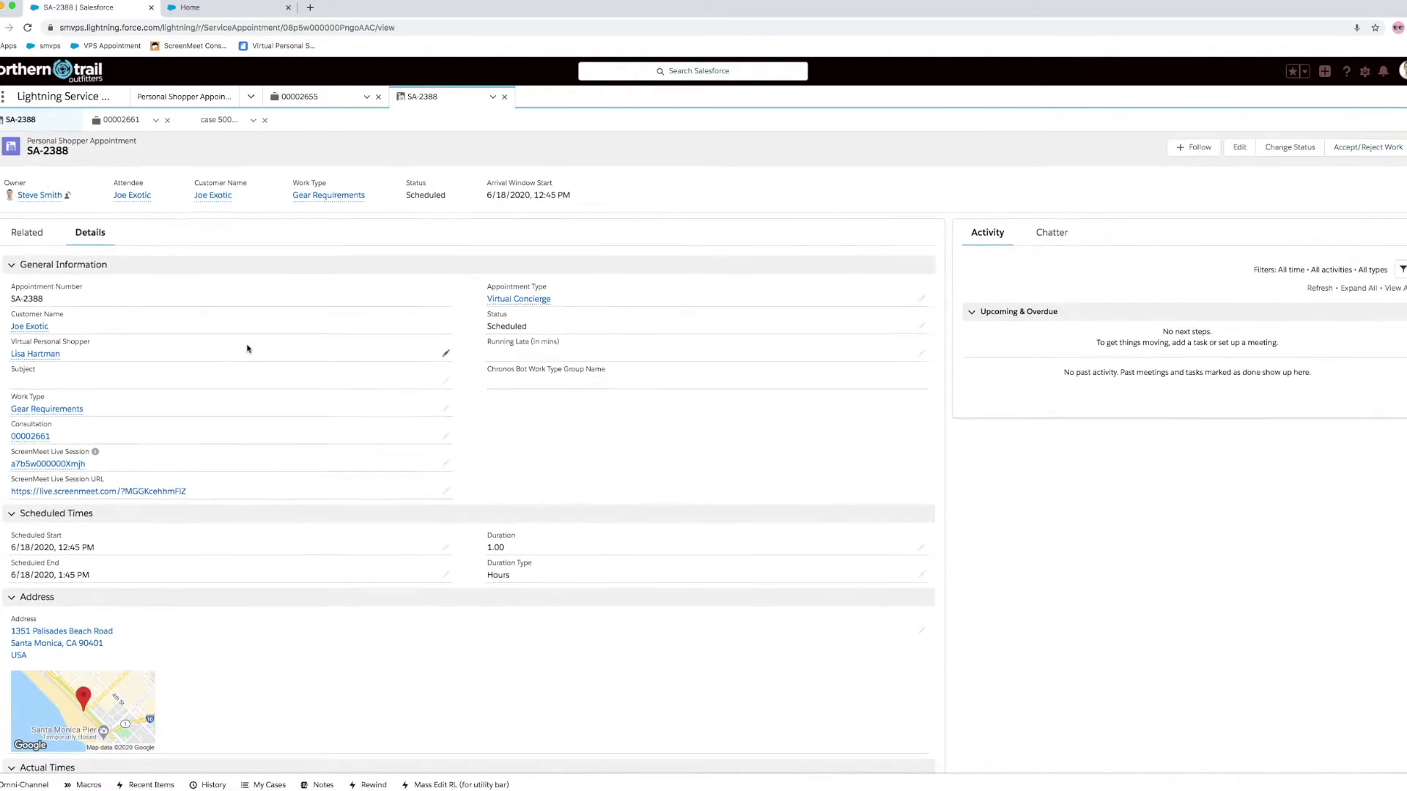
pyautogui.scroll(-3, 247, 347)
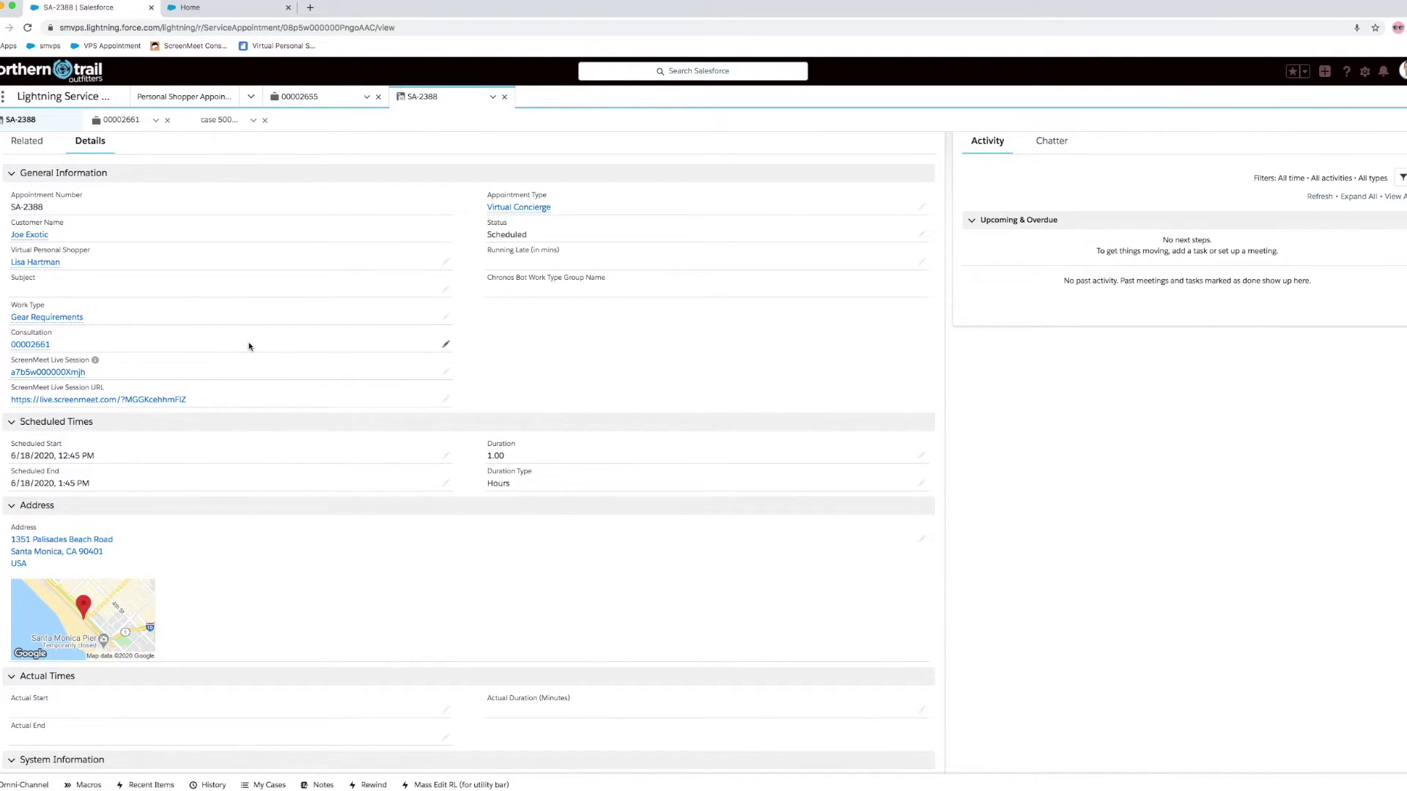
pyautogui.moveTo(30, 344)
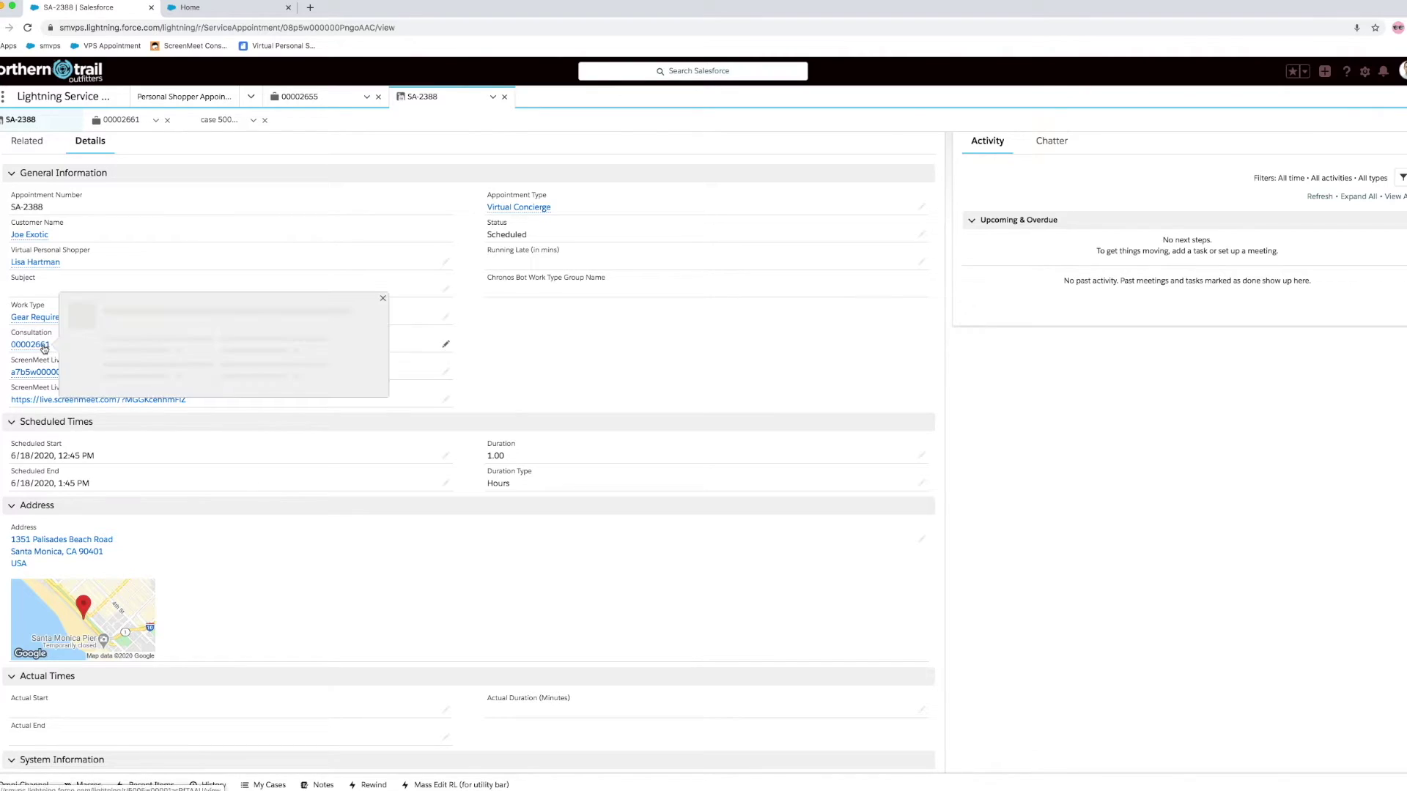
pyautogui.click(44, 347)
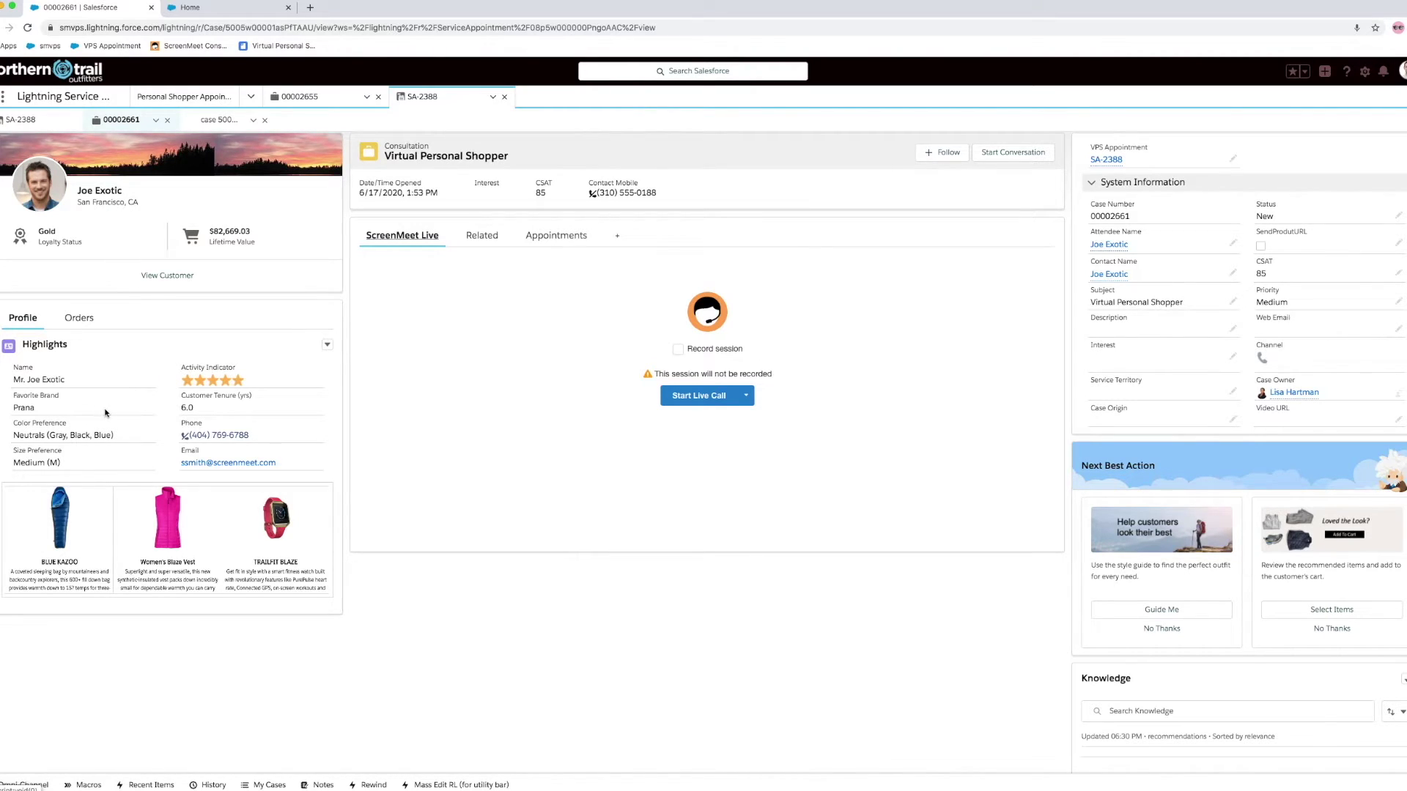
# View Joe Exotic's past orders on case 00002661 and start a live video call.
pyautogui.click(80, 319)
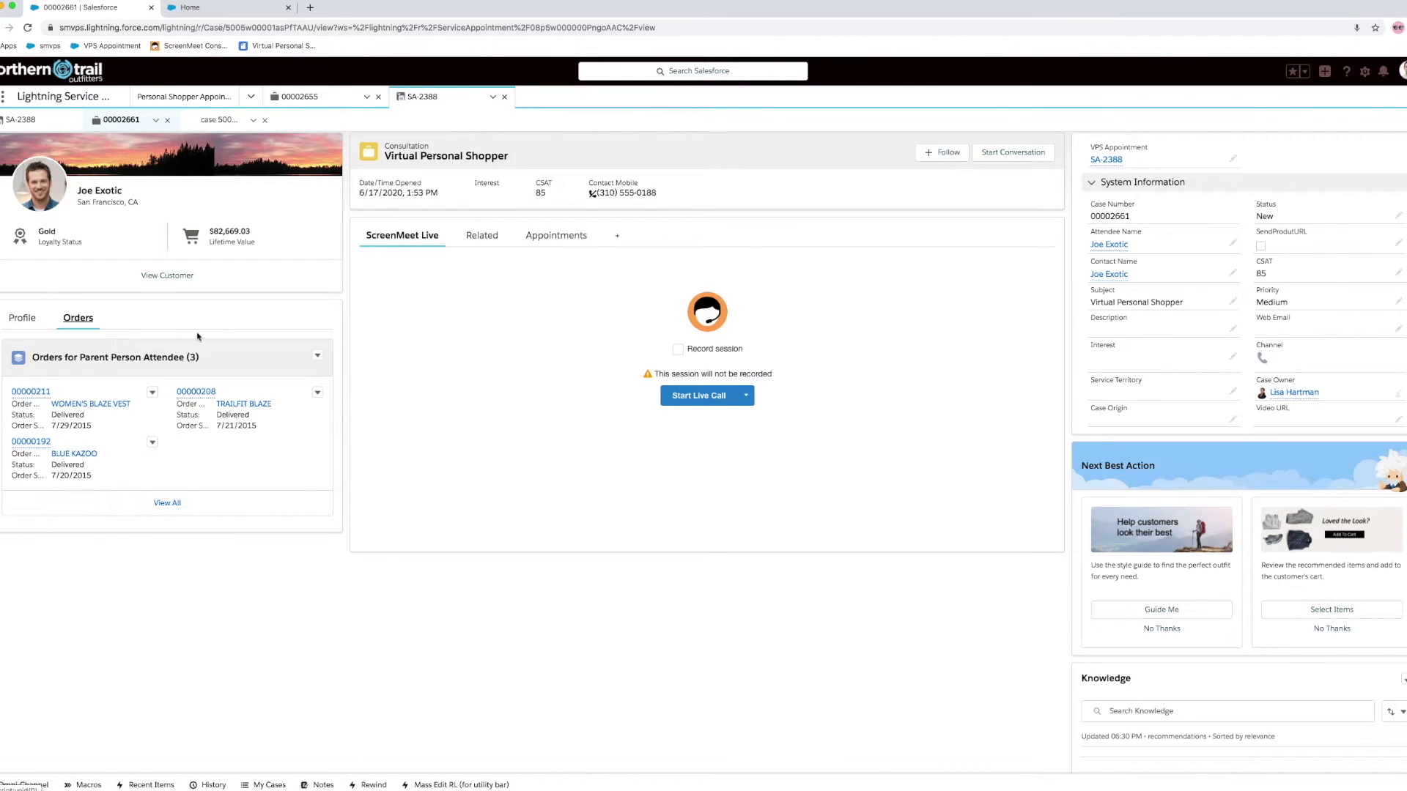
pyautogui.click(704, 396)
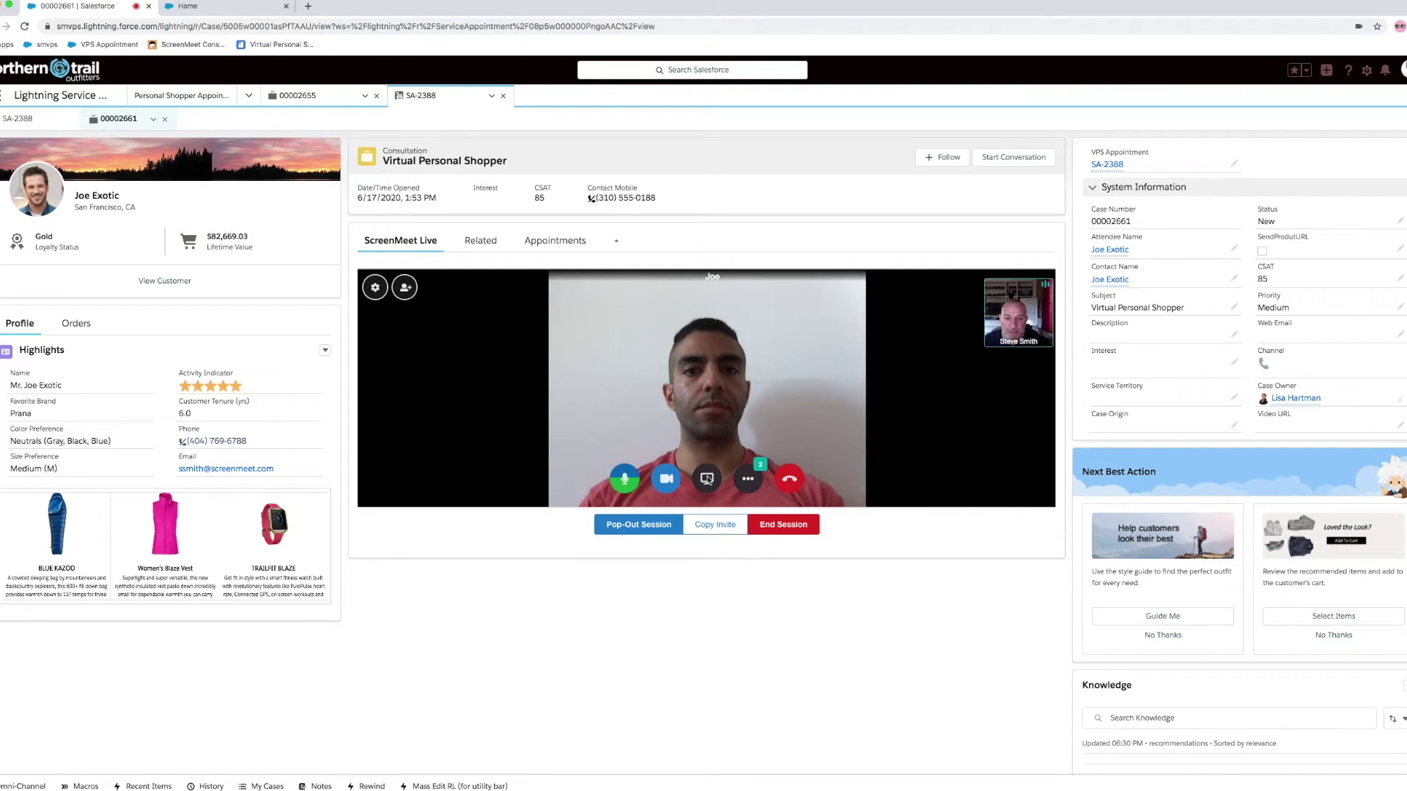
# Share only the Home Chrome tab with the customer and pop the session out into its own window.
pyautogui.click(707, 480)
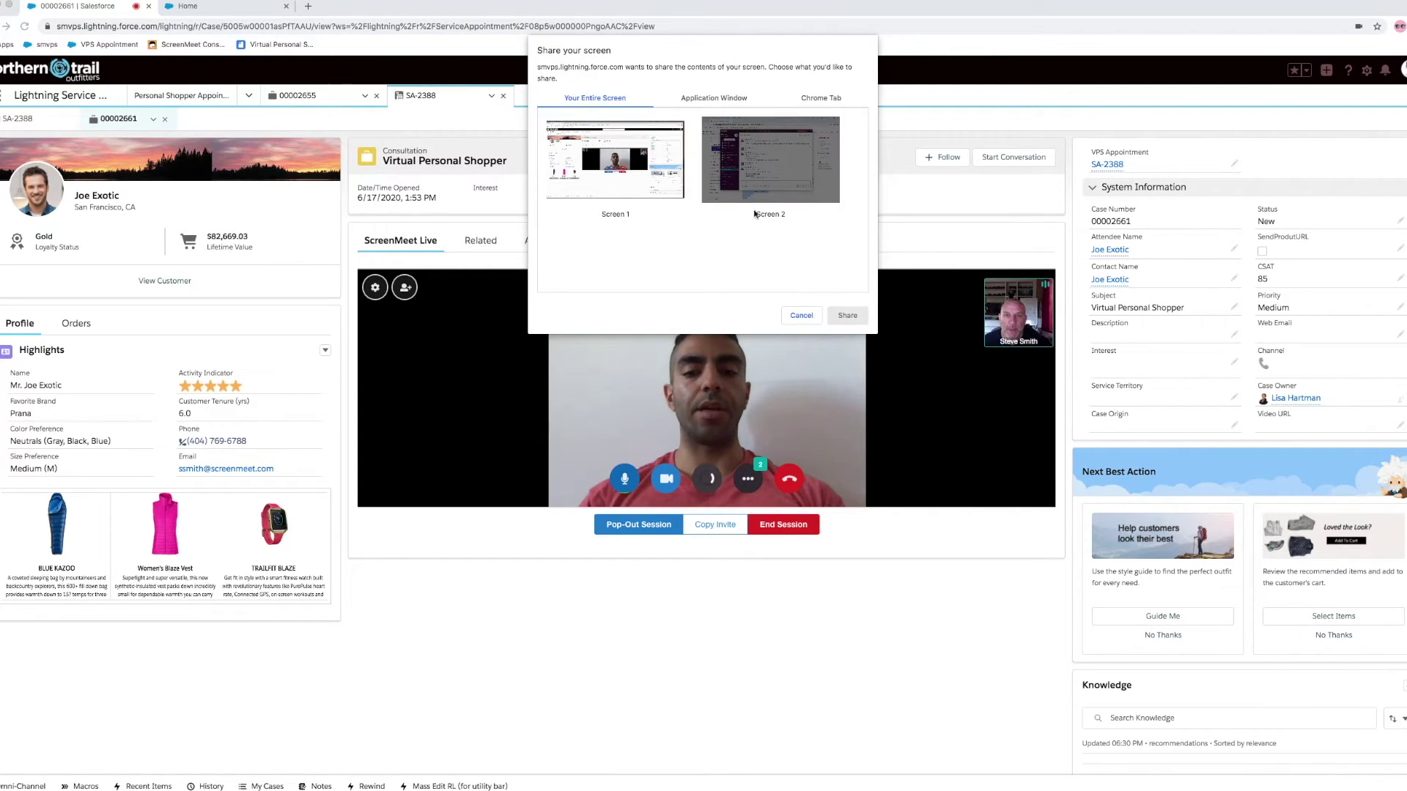
pyautogui.click(822, 97)
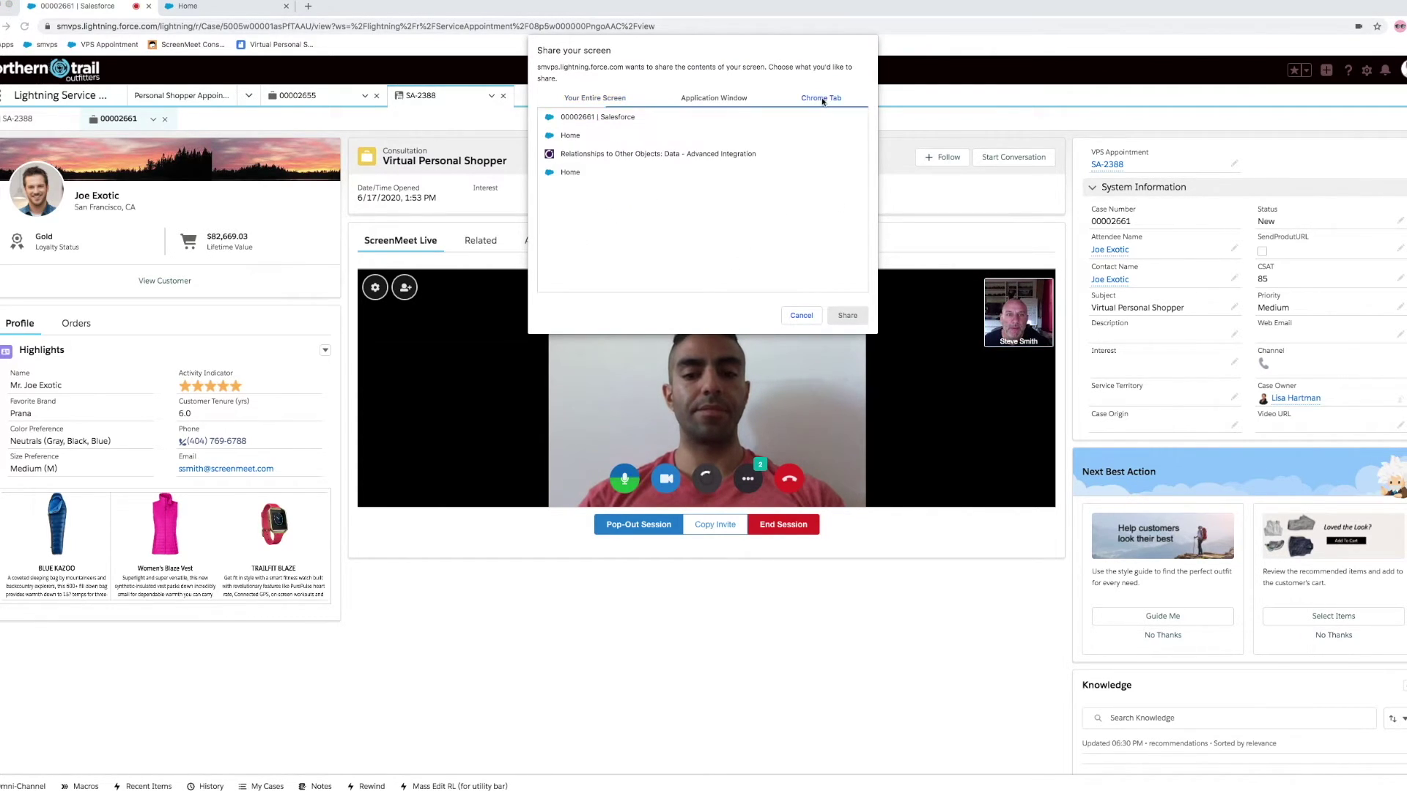
pyautogui.click(613, 137)
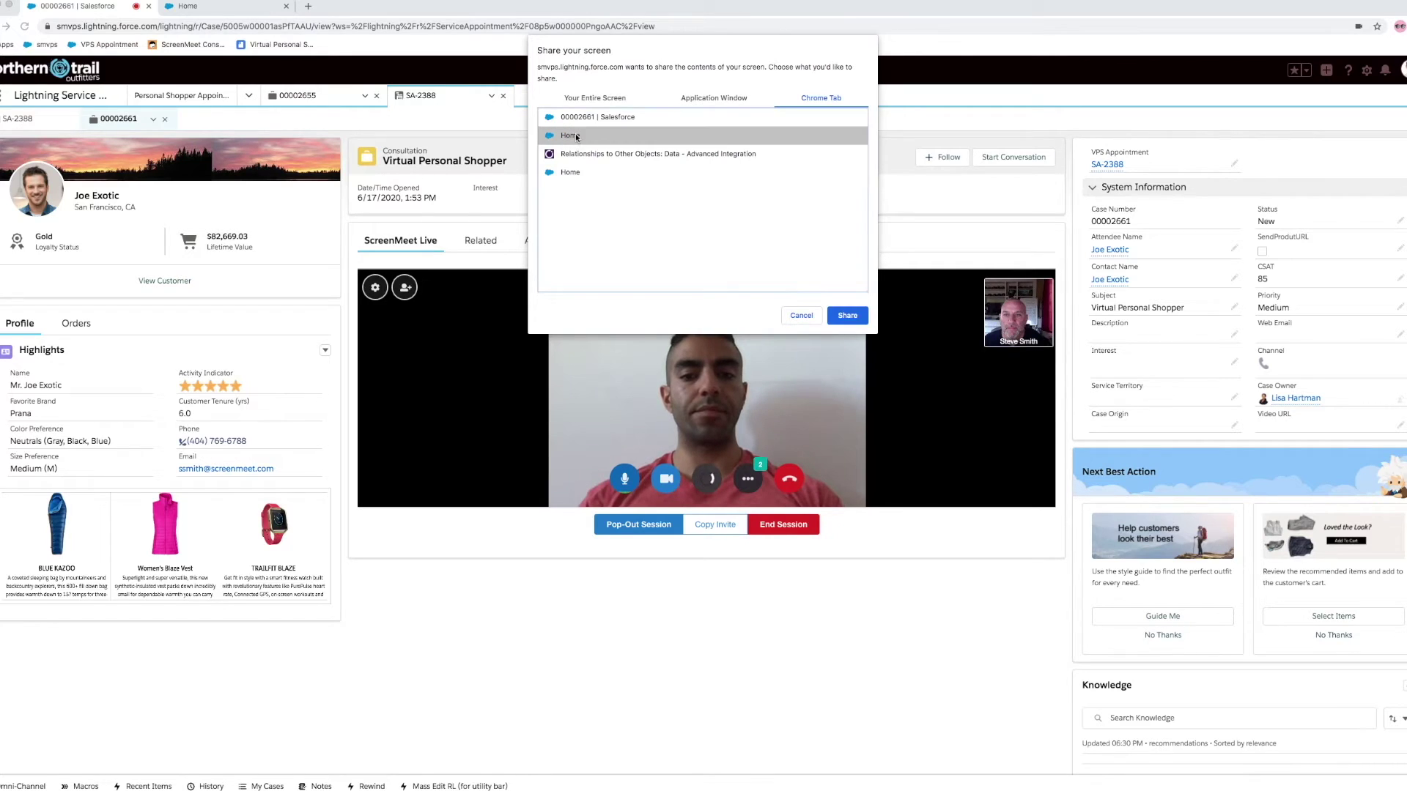
pyautogui.click(846, 317)
pyautogui.click(632, 525)
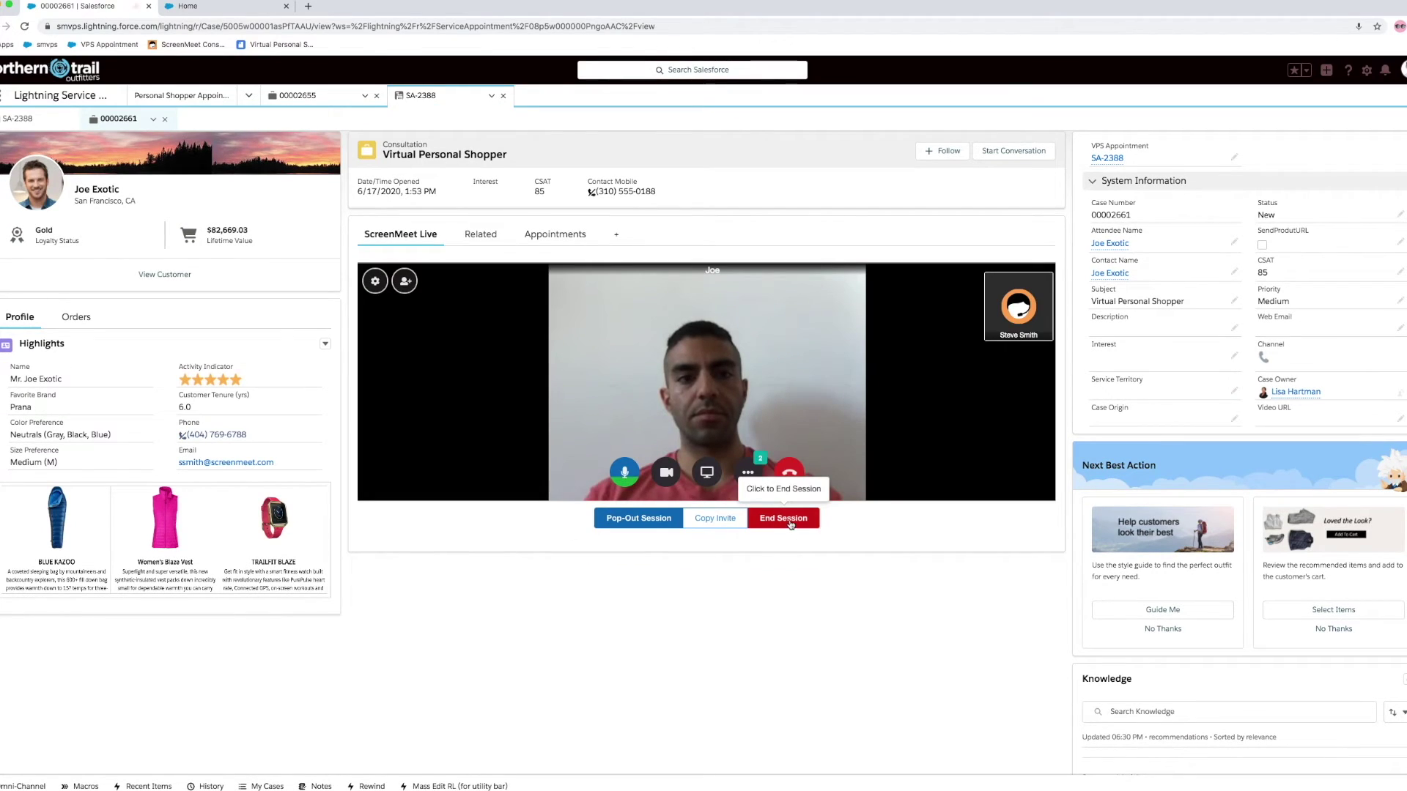
# End and close the ScreenMeet session, then view the consultation's related records.
pyautogui.click(780, 521)
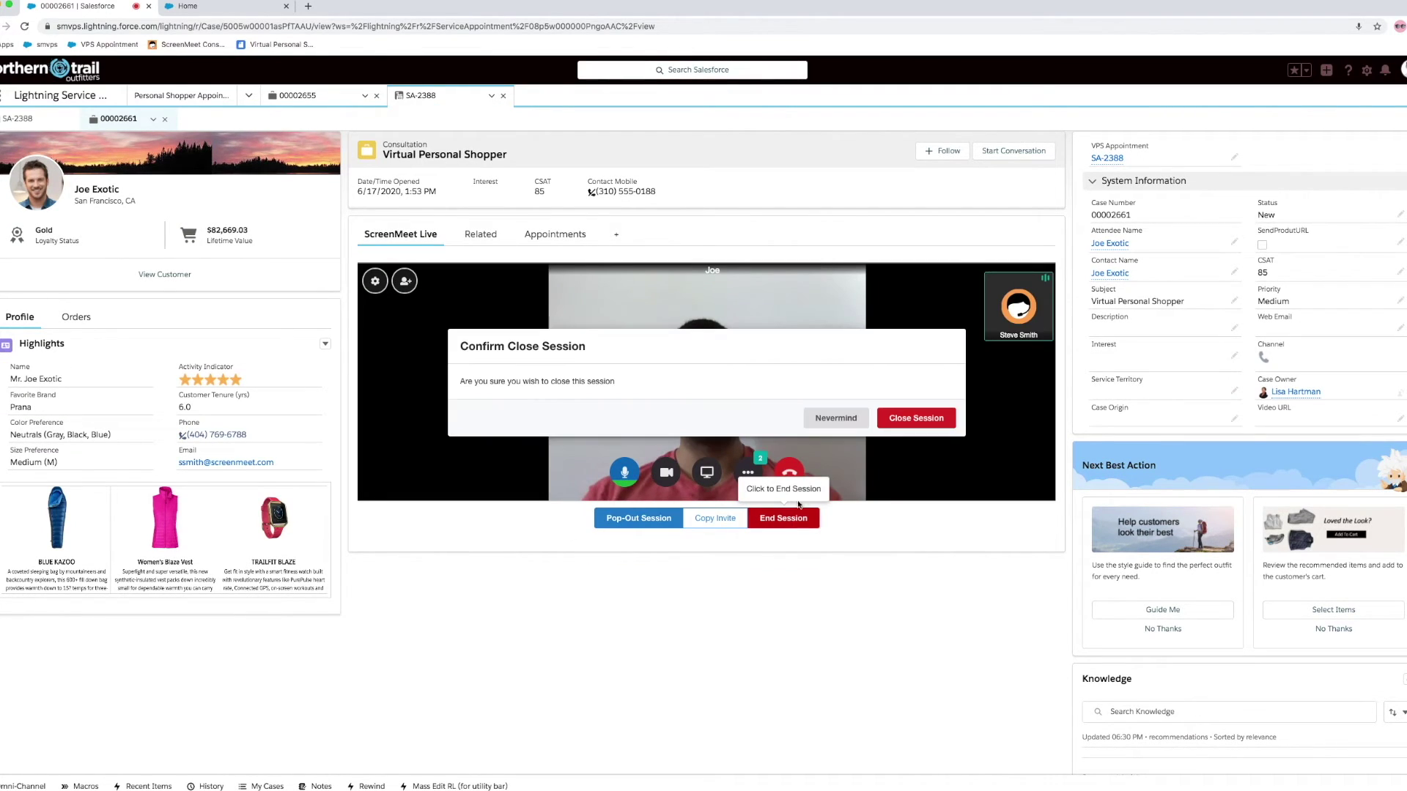
pyautogui.click(911, 427)
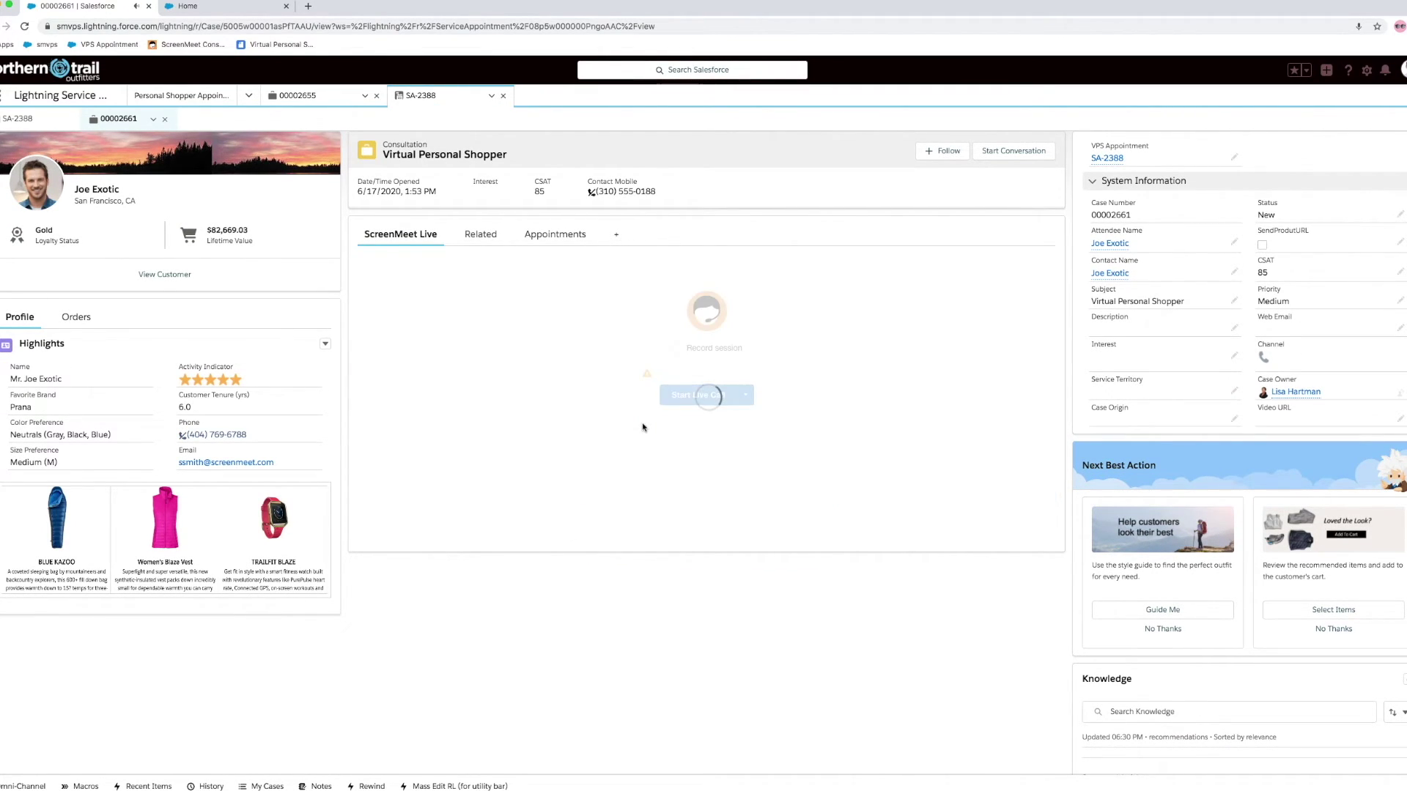
pyautogui.click(486, 237)
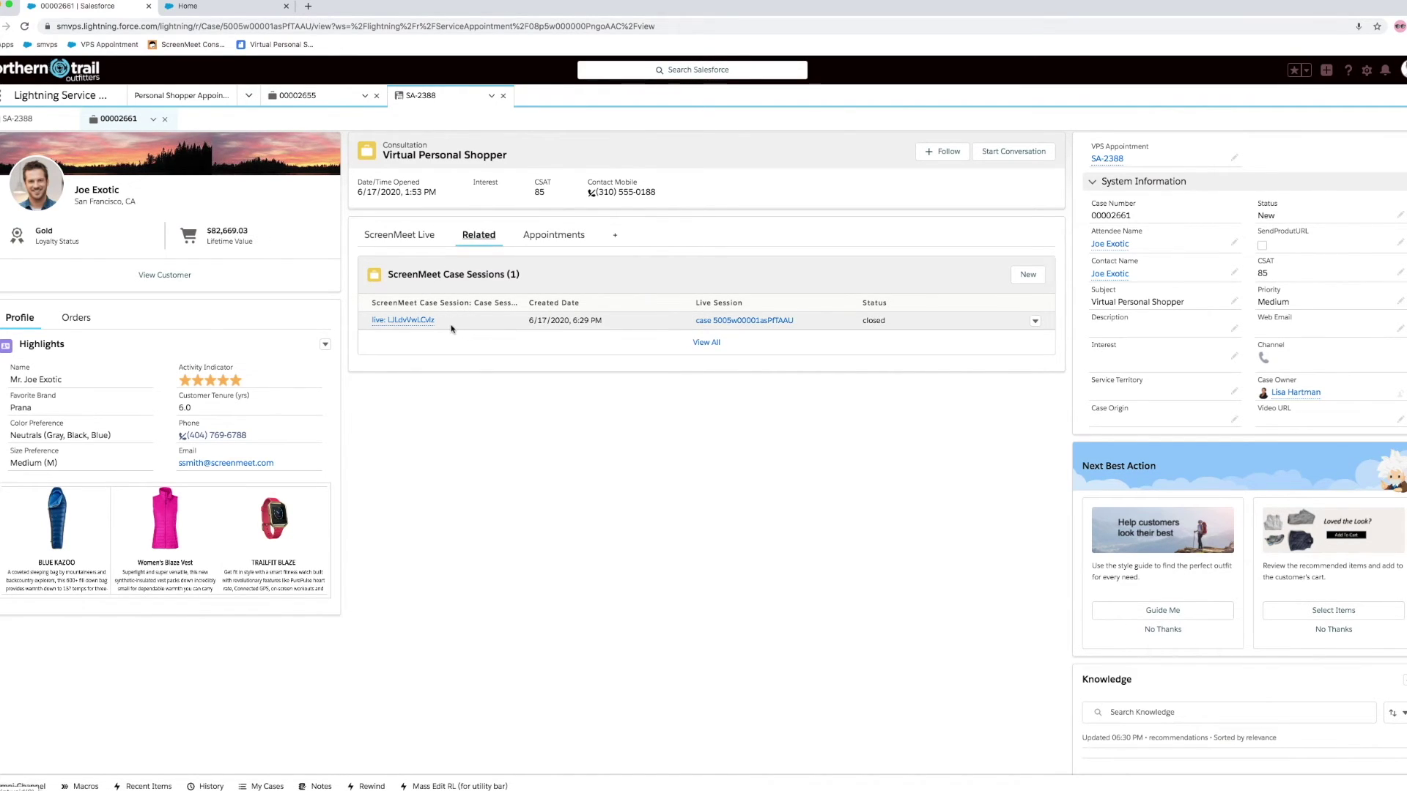
# Review the closed live session record and its event log, then return to case 00002661.
pyautogui.click(708, 321)
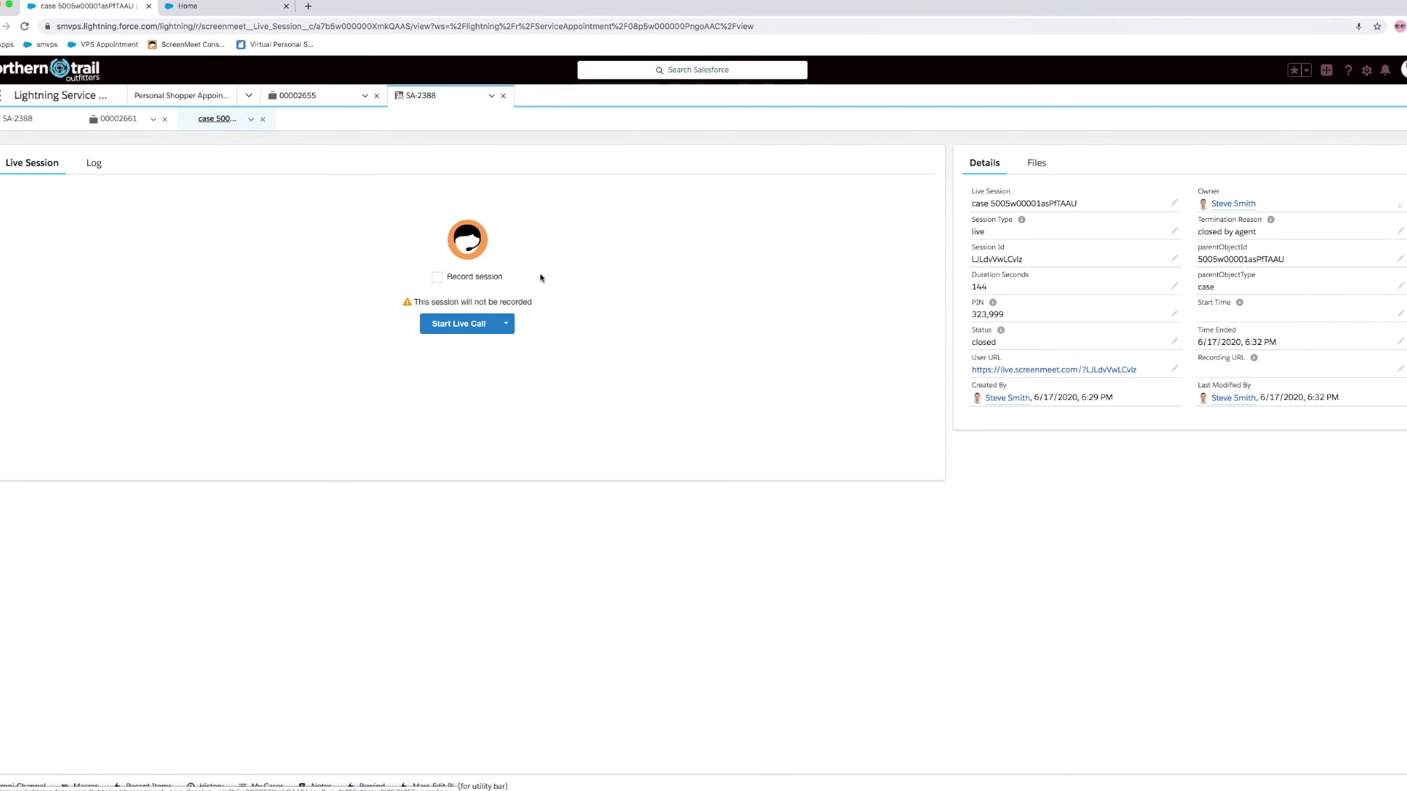
pyautogui.click(94, 164)
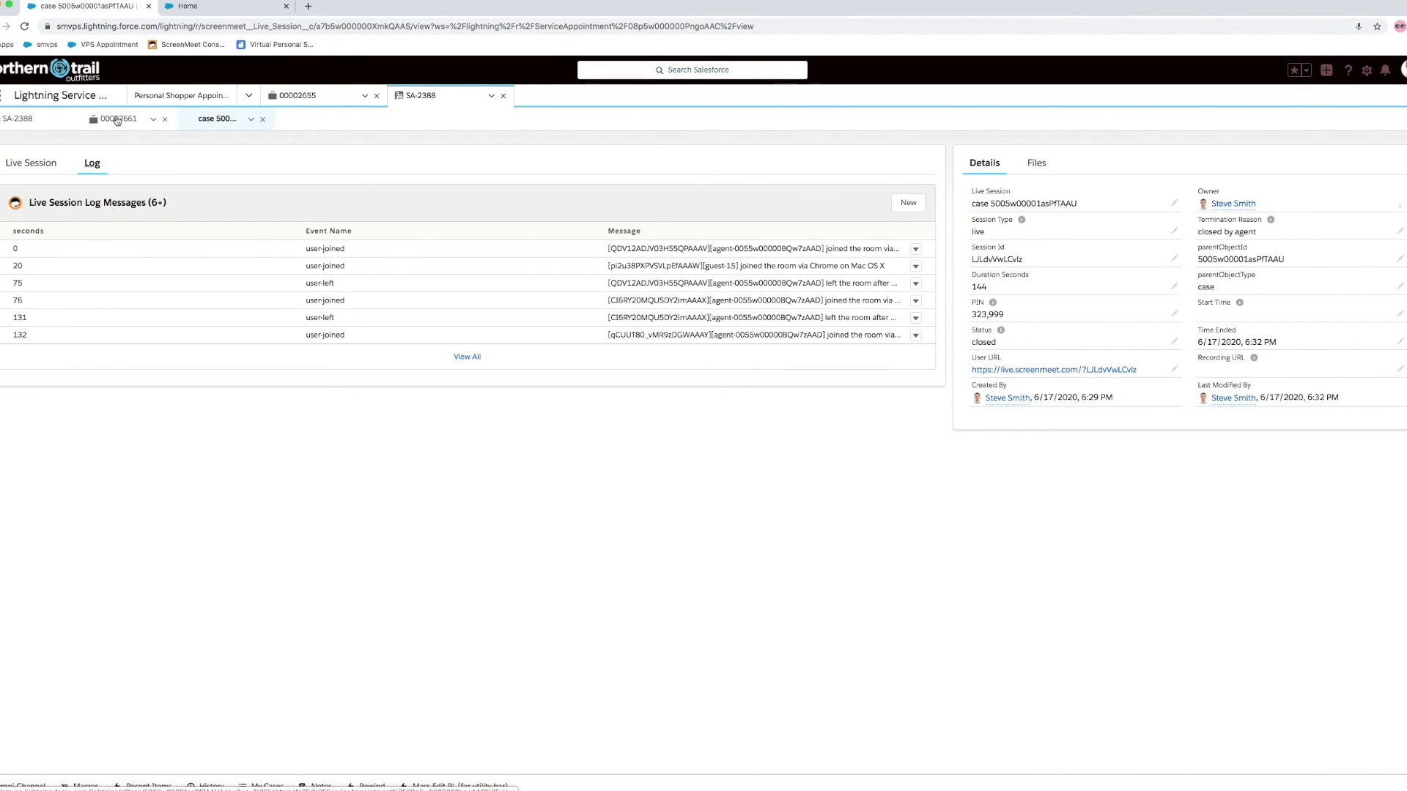
pyautogui.click(117, 119)
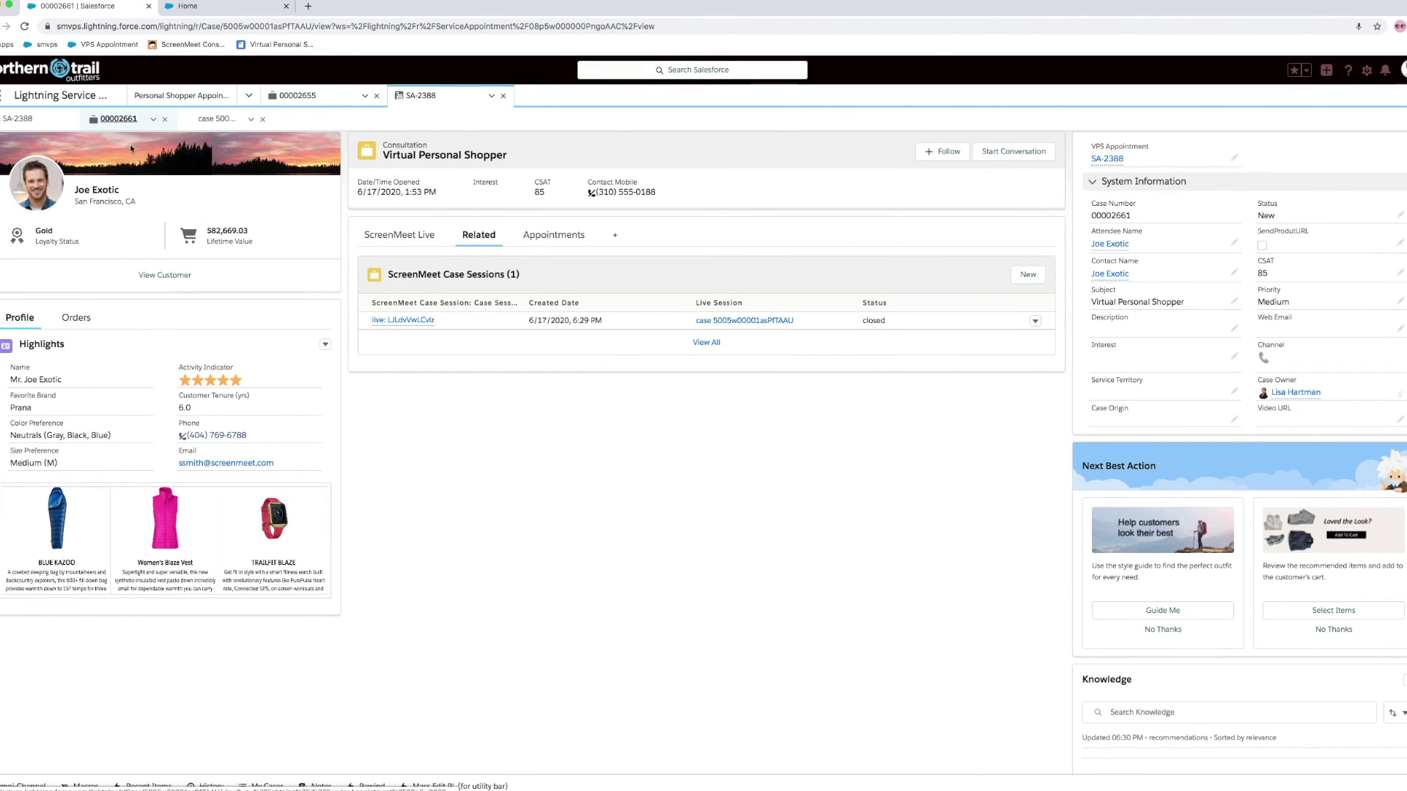